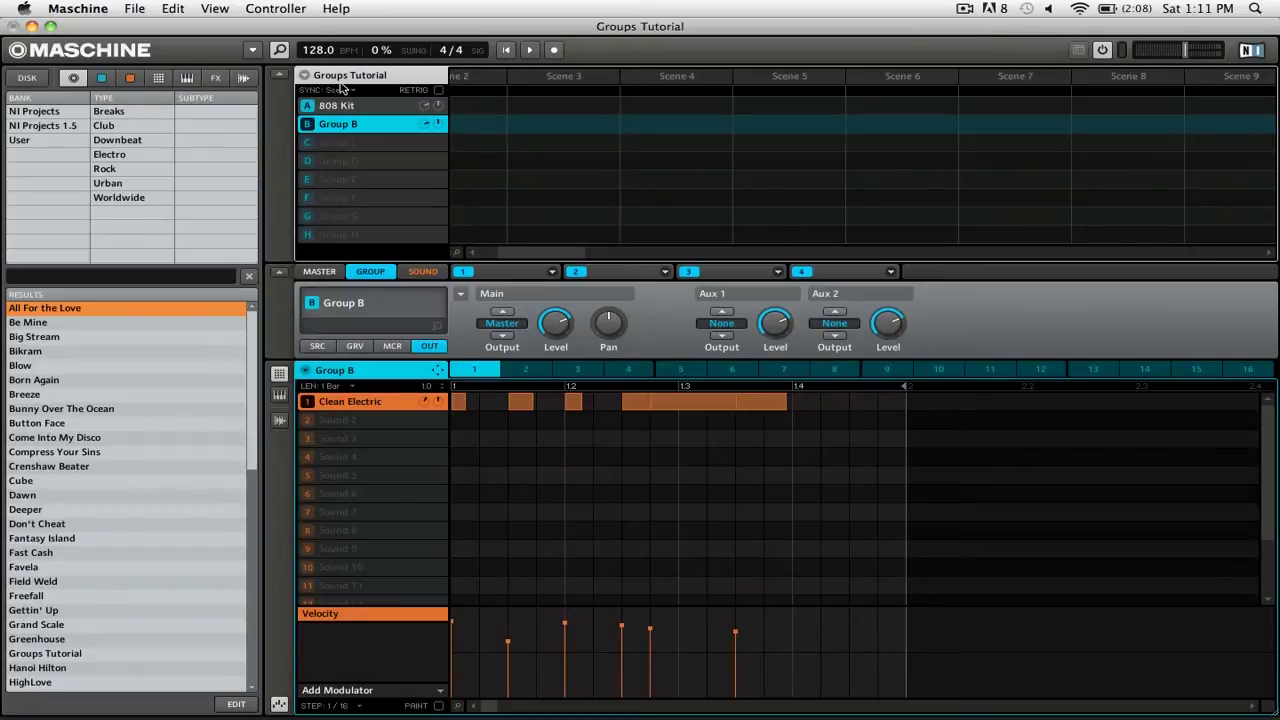
# Step: Check in the Audio and MIDI settings how outputs map to the Audio 8 DJ sound card
pyautogui.click(137, 7)
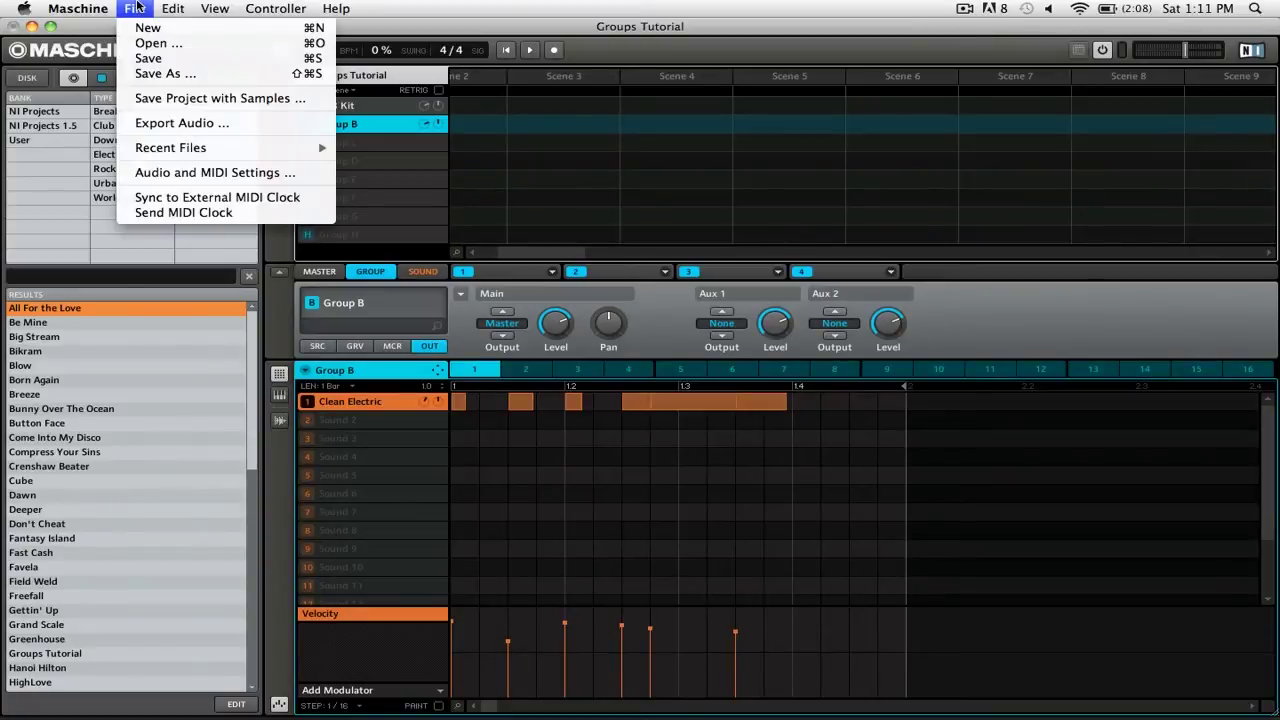
pyautogui.click(234, 174)
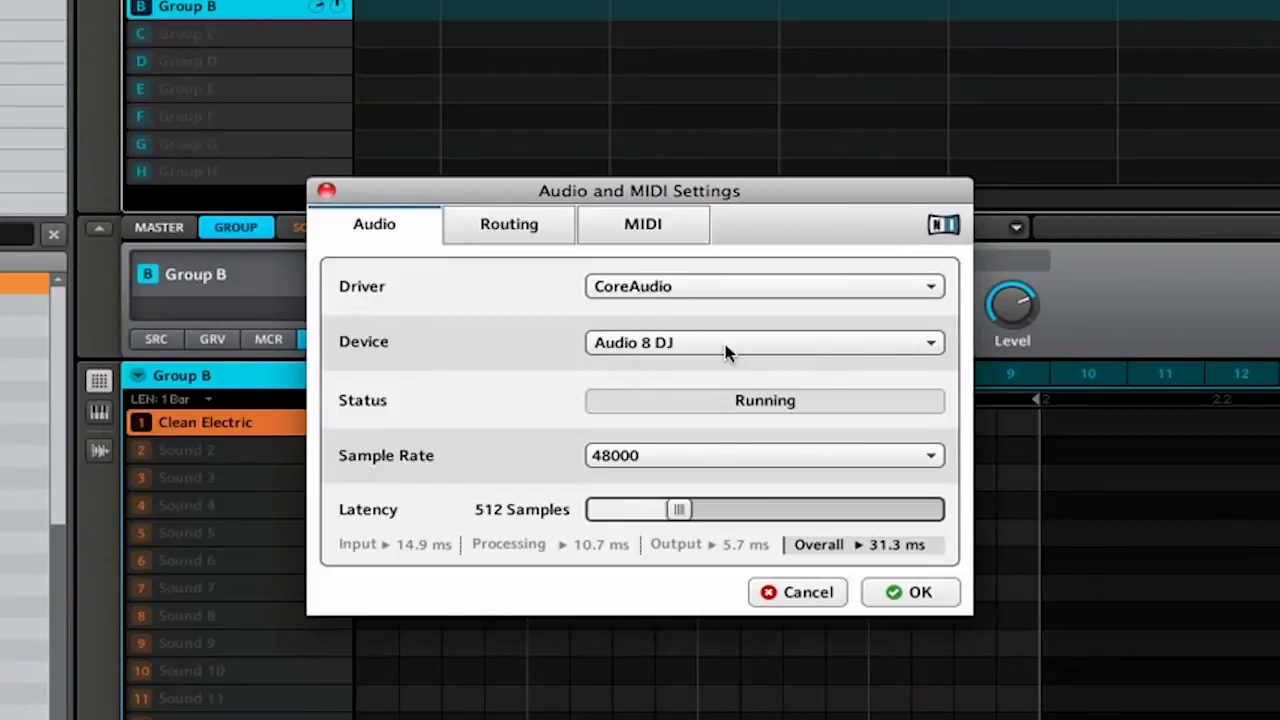
pyautogui.click(565, 232)
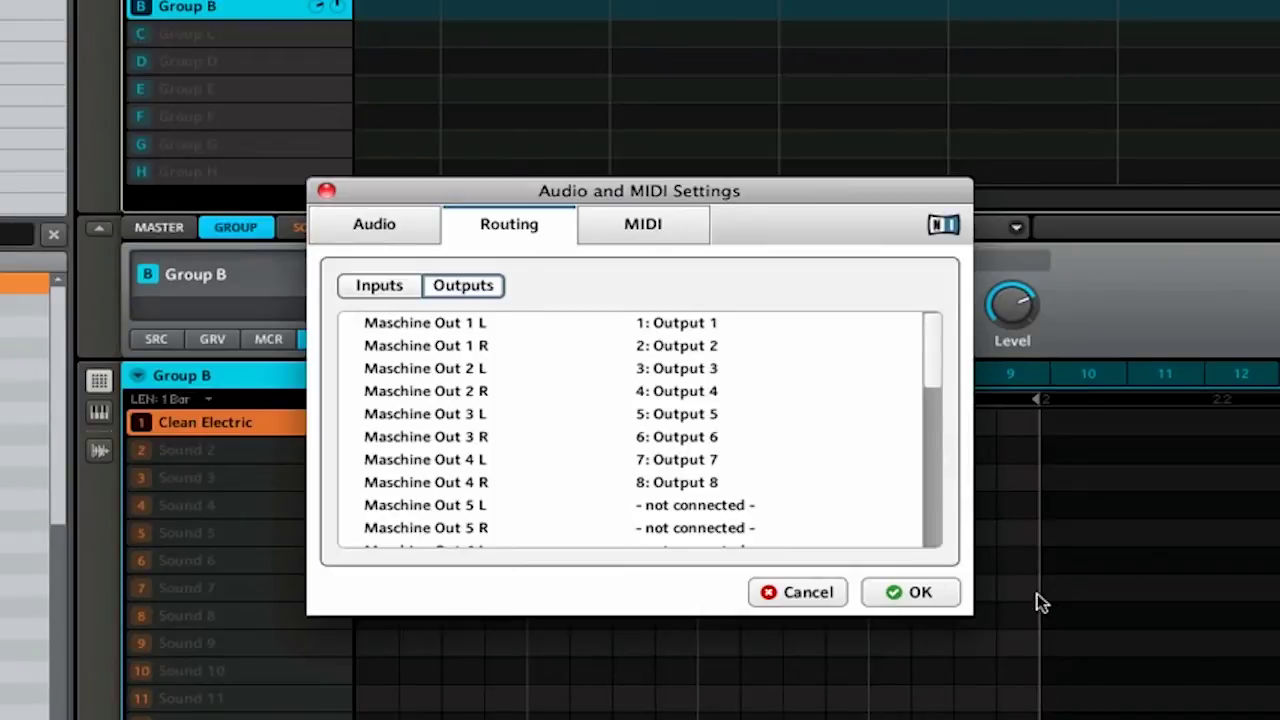
pyautogui.click(948, 594)
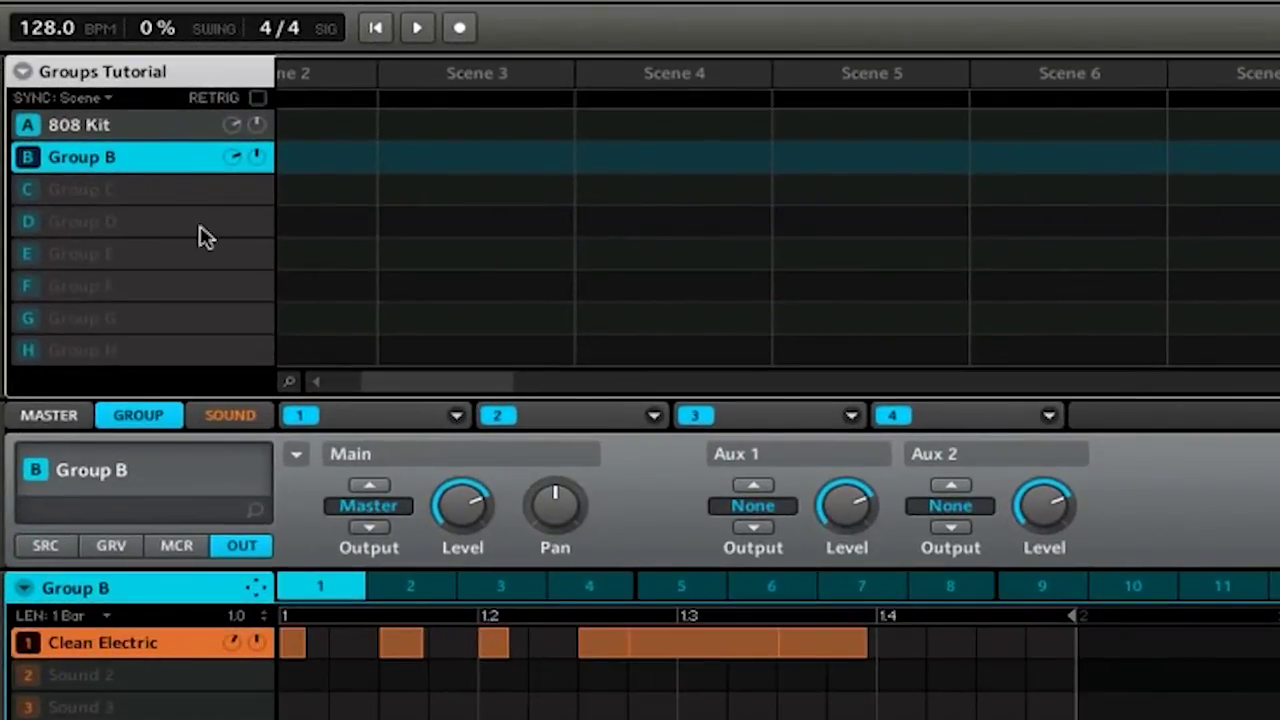
# Step: Route the 808 Kit group's main output from Master to Out 1
pyautogui.click(134, 128)
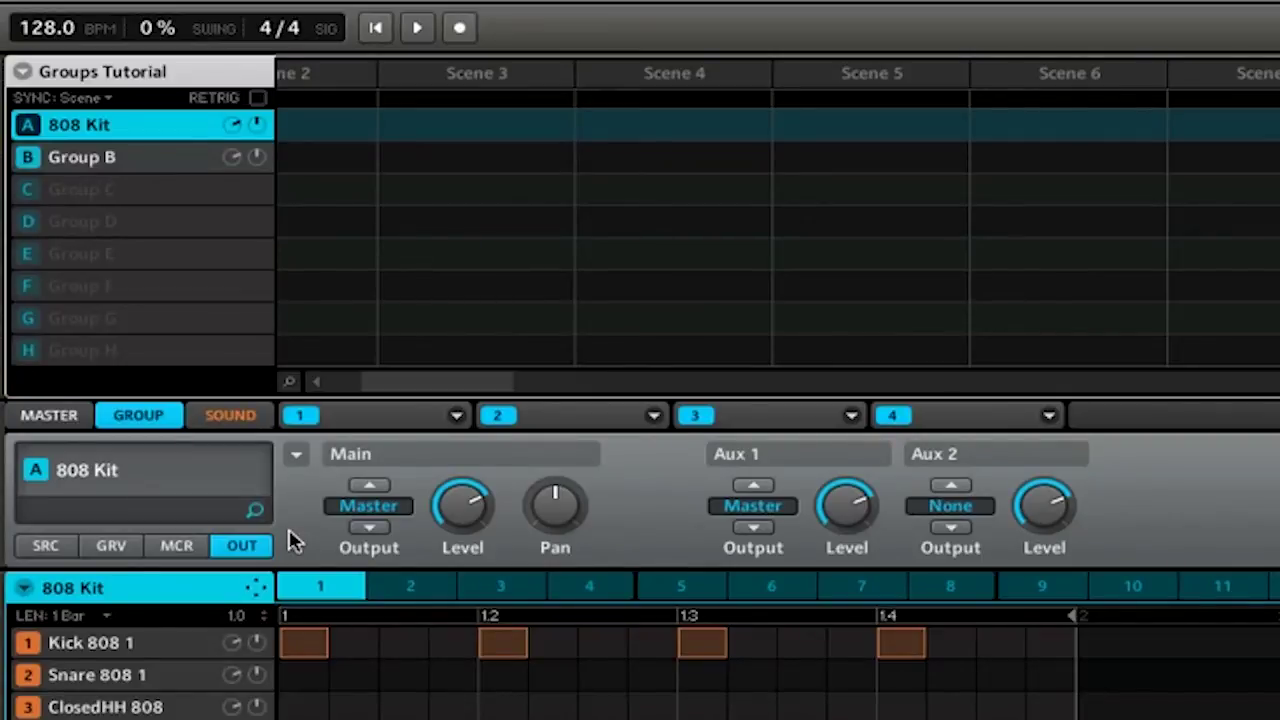
pyautogui.click(370, 527)
pyautogui.click(162, 160)
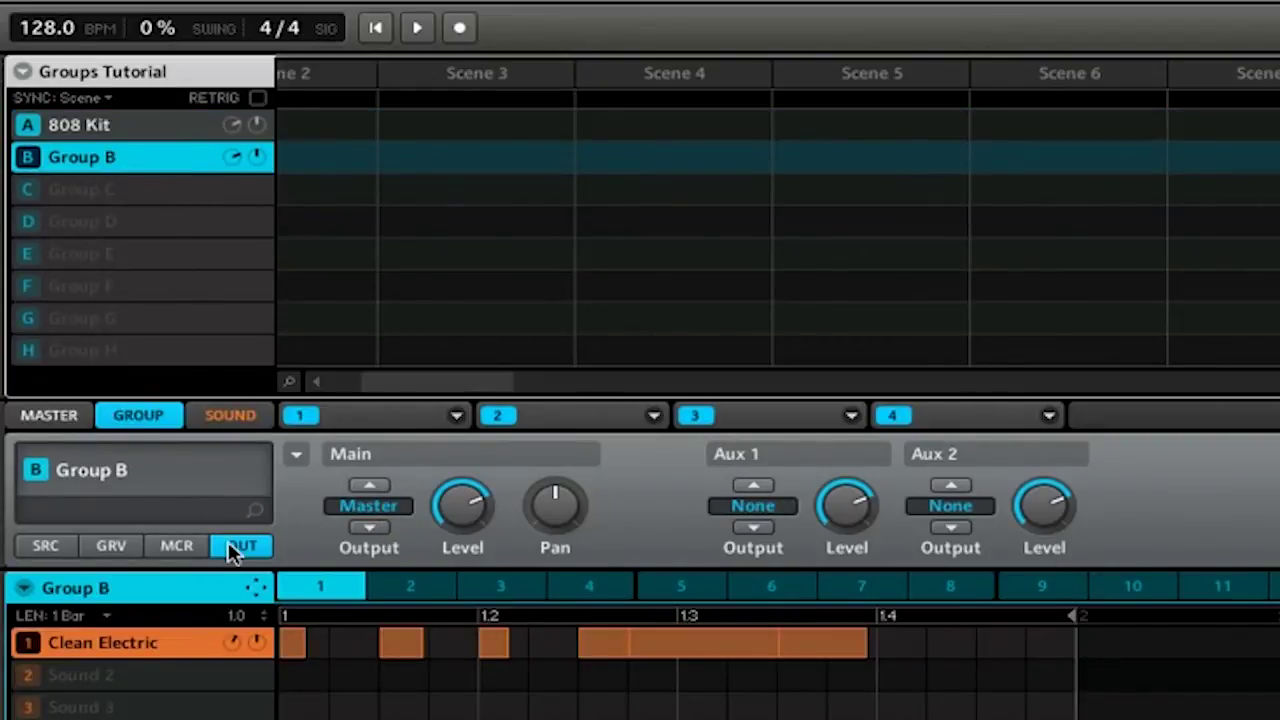
# Step: Step Group B's main output from Master through Out 1 to Out 2
pyautogui.click(370, 528)
pyautogui.click(370, 528)
# Step: Route Group C's main output to Out 3 on its GROUP OUT page
pyautogui.click(172, 194)
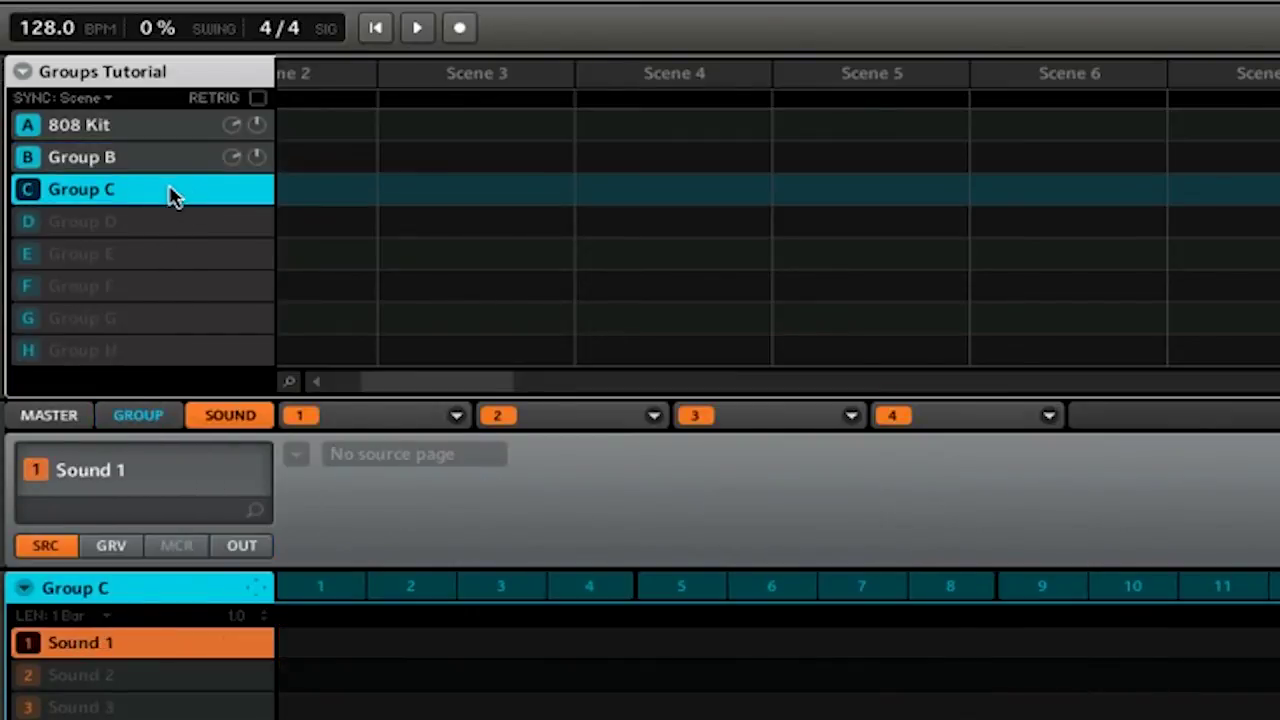
pyautogui.click(160, 420)
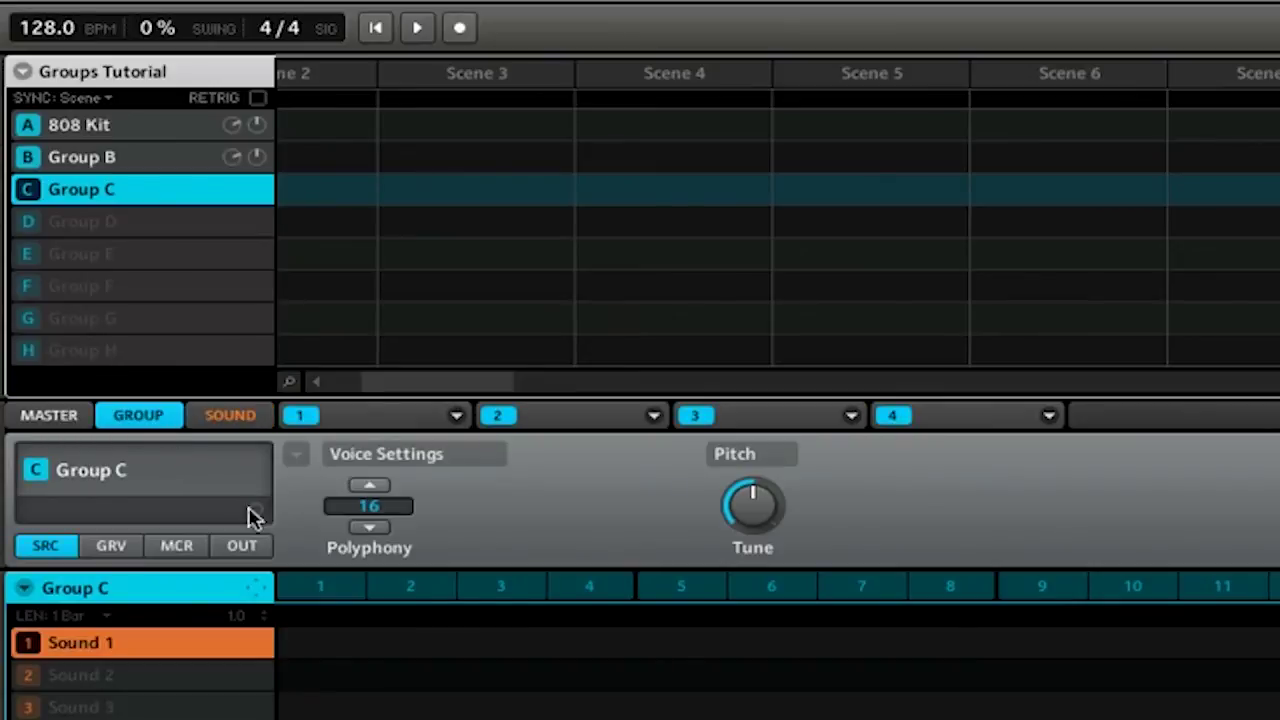
pyautogui.click(250, 548)
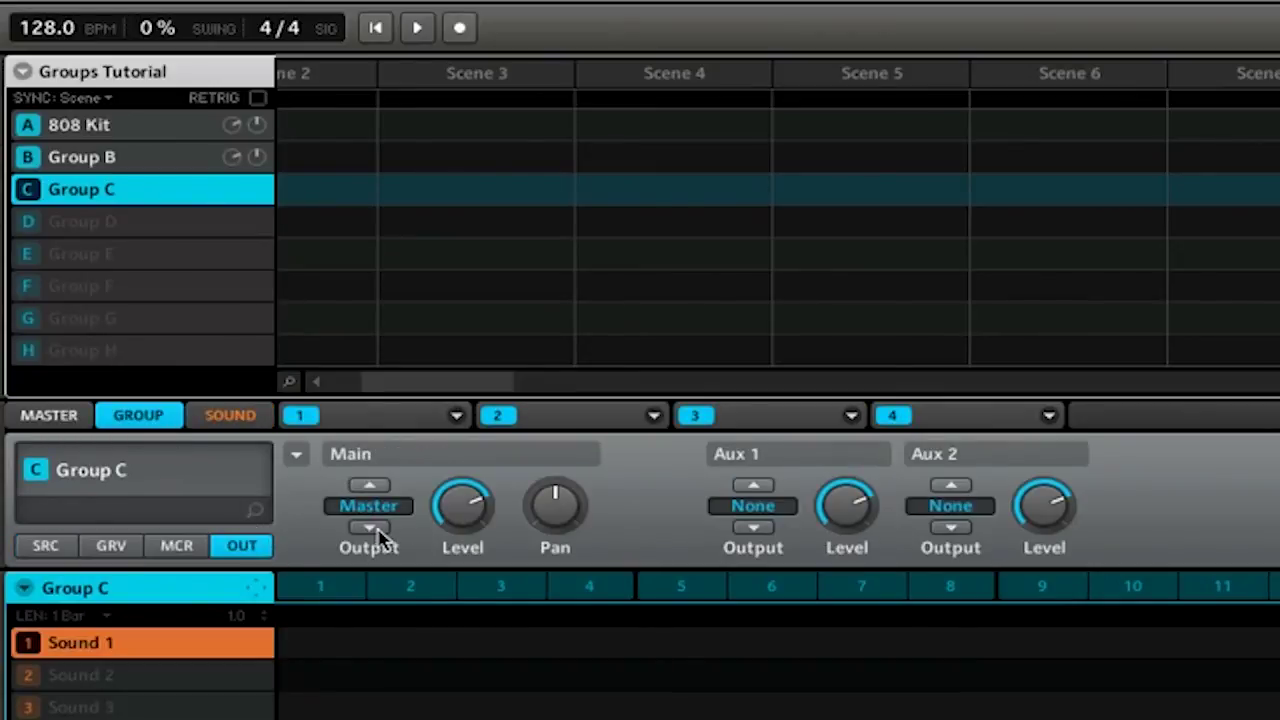
pyautogui.click(378, 531)
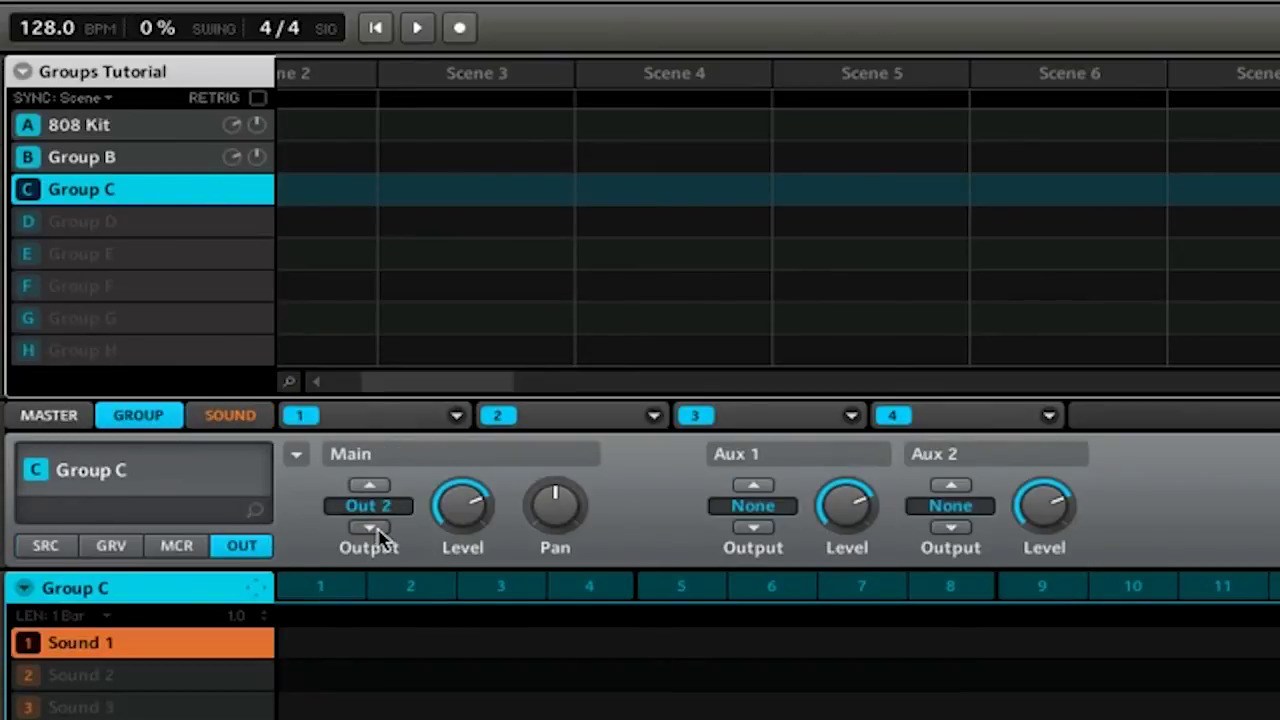
# Step: Route Group D's main output to Out 4 on its GROUP OUT page
pyautogui.click(138, 222)
pyautogui.click(145, 415)
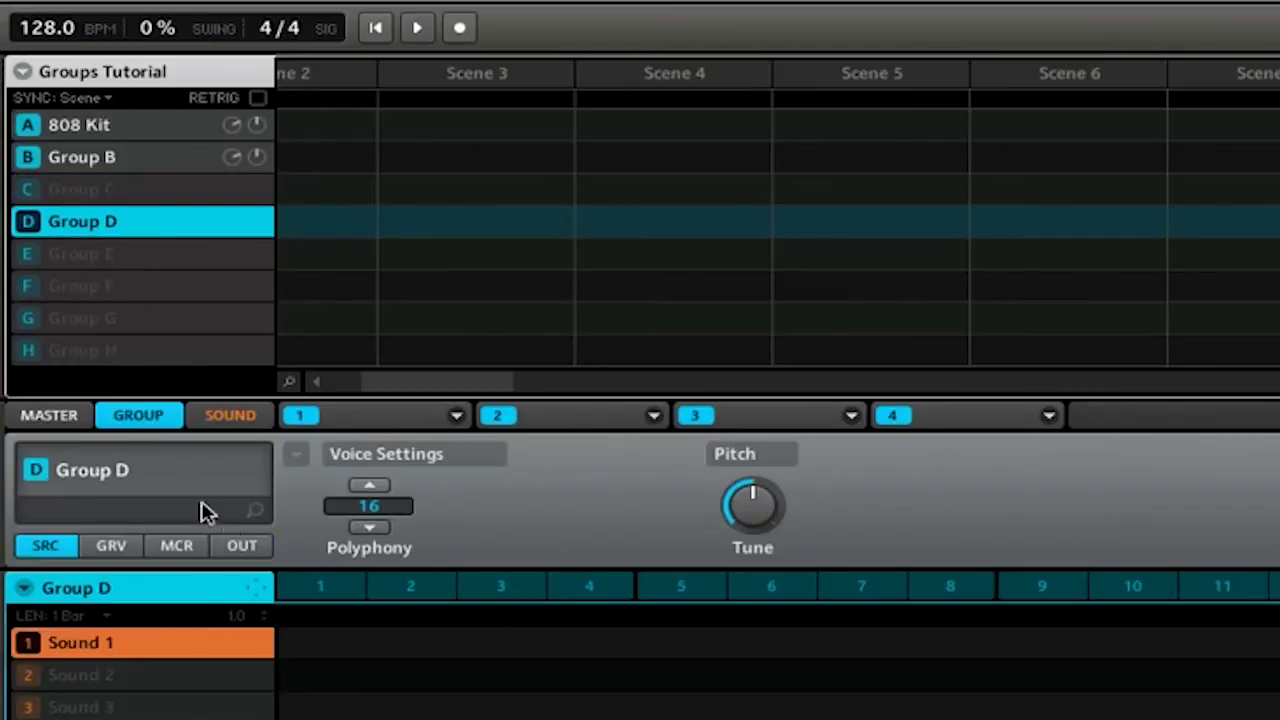
pyautogui.click(250, 548)
pyautogui.click(369, 530)
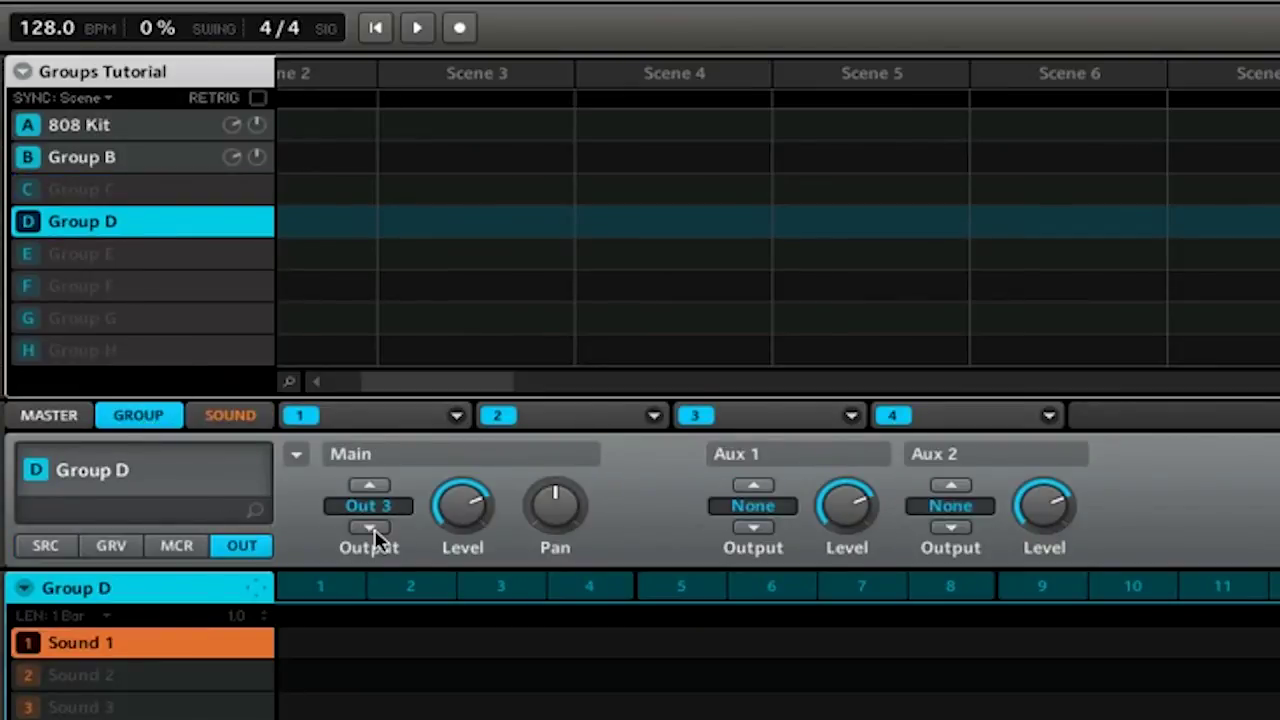
pyautogui.click(372, 529)
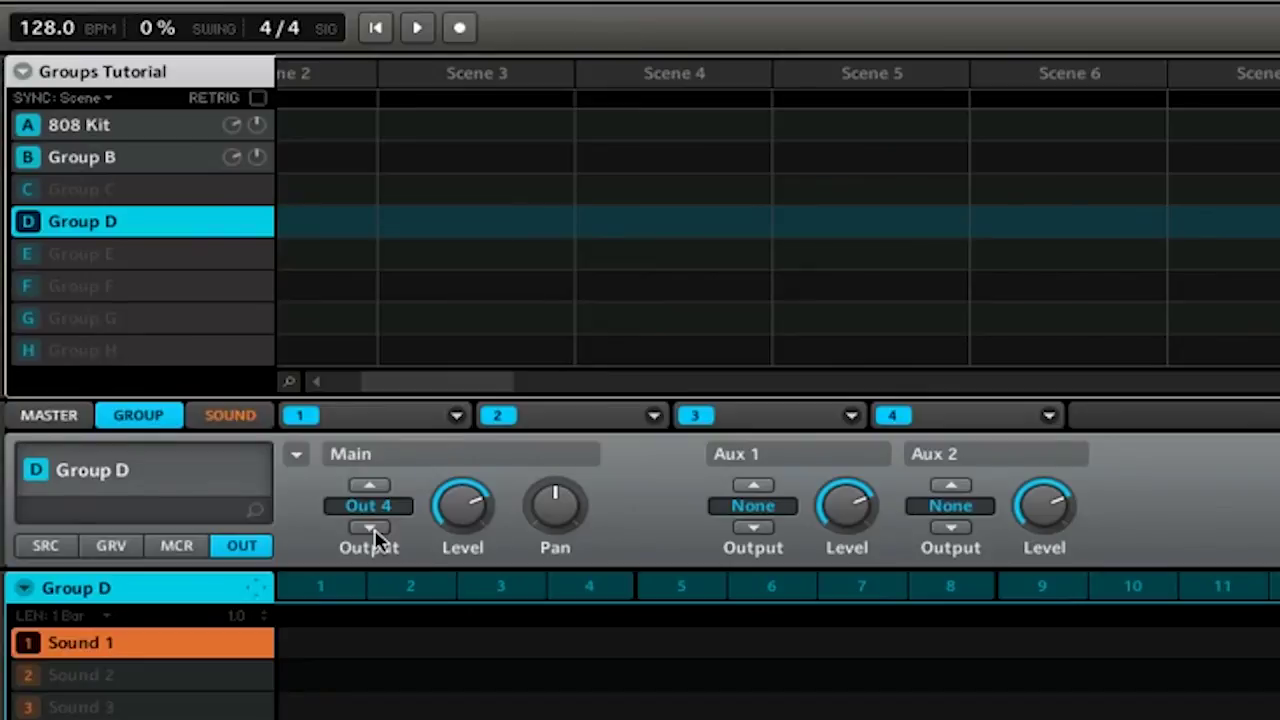